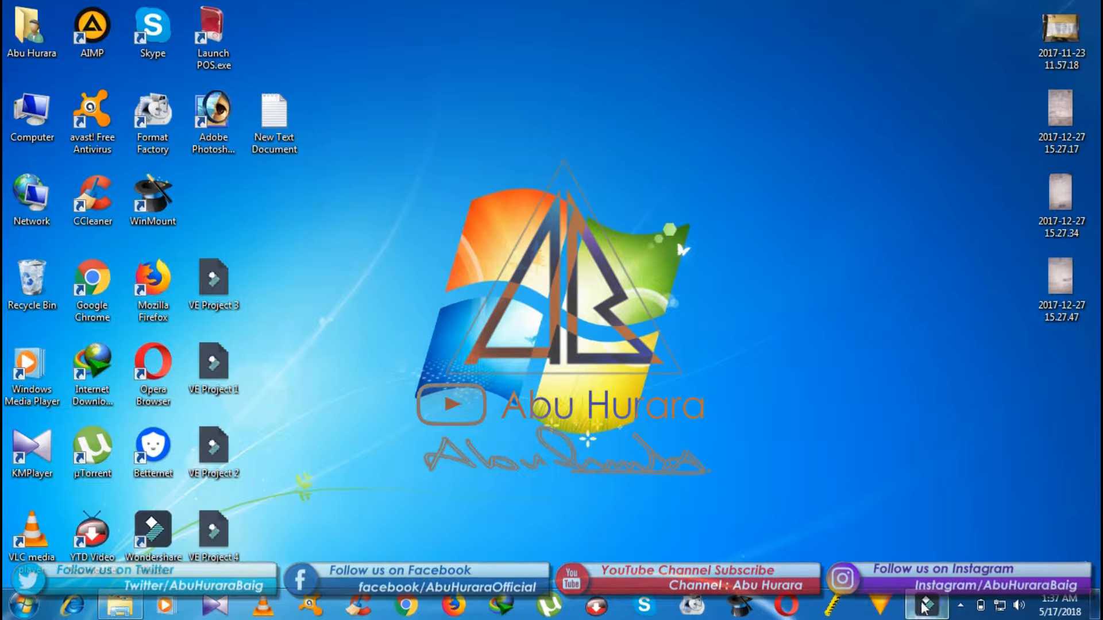
- Open the Computer window full screen and go to the folder C:\Windows\System32\drivers\etc
mouse_move(927, 604)
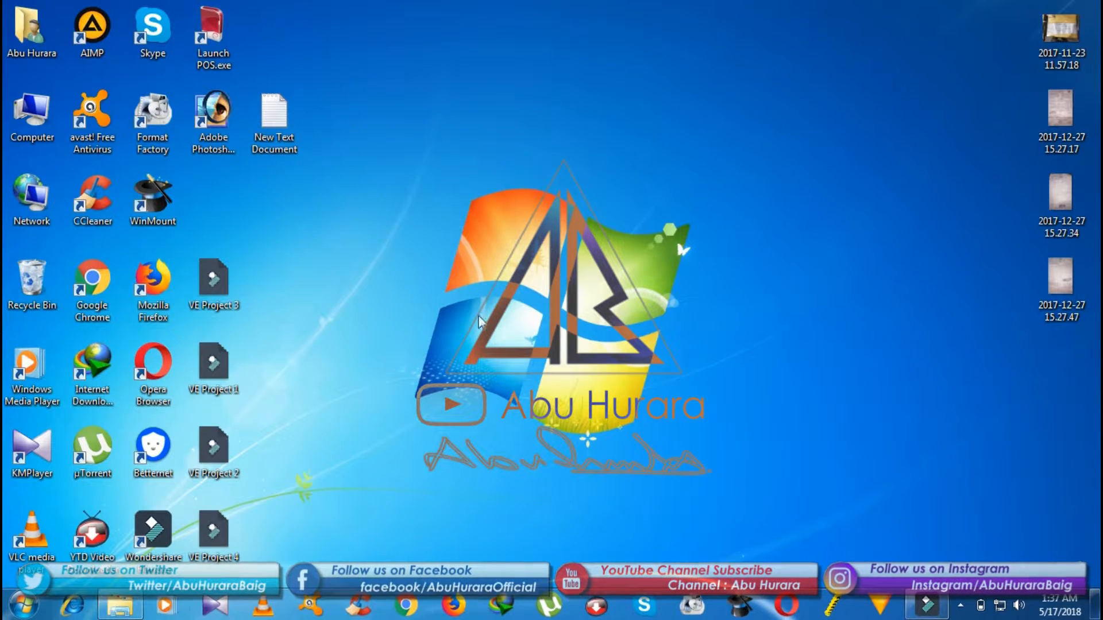
left_click(120, 607)
left_click(121, 609)
double_click(29, 119)
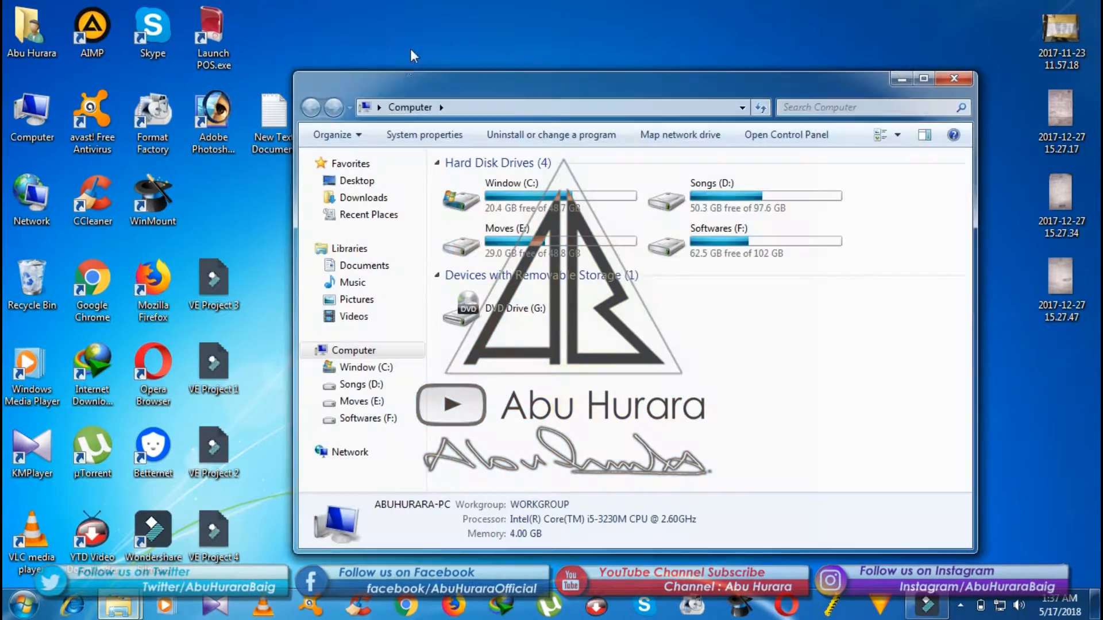
left_click(923, 78)
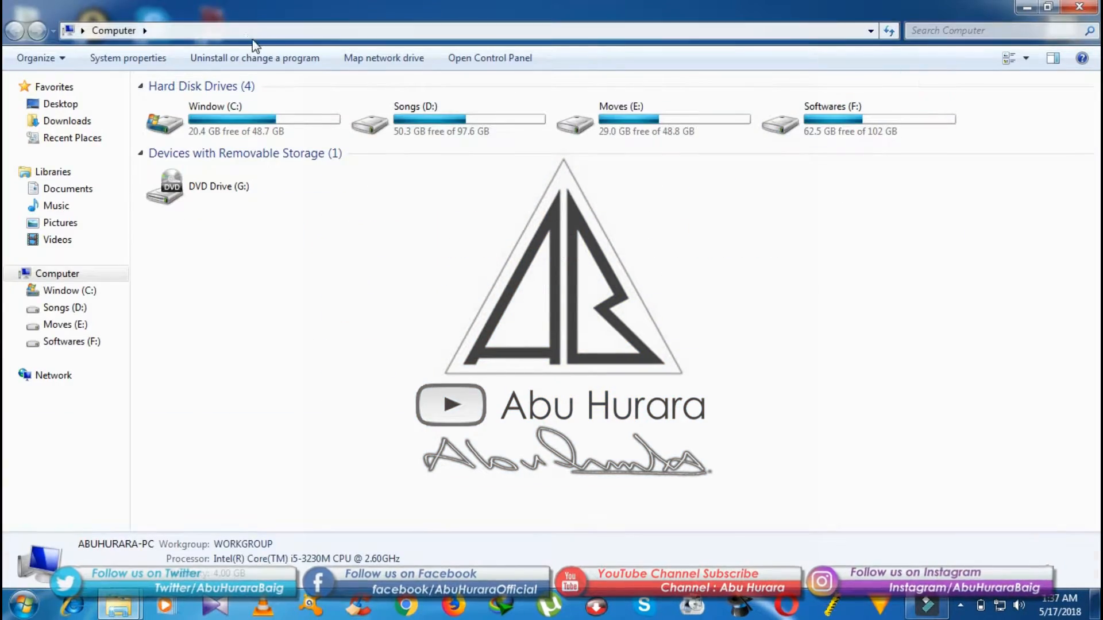
left_click(204, 32)
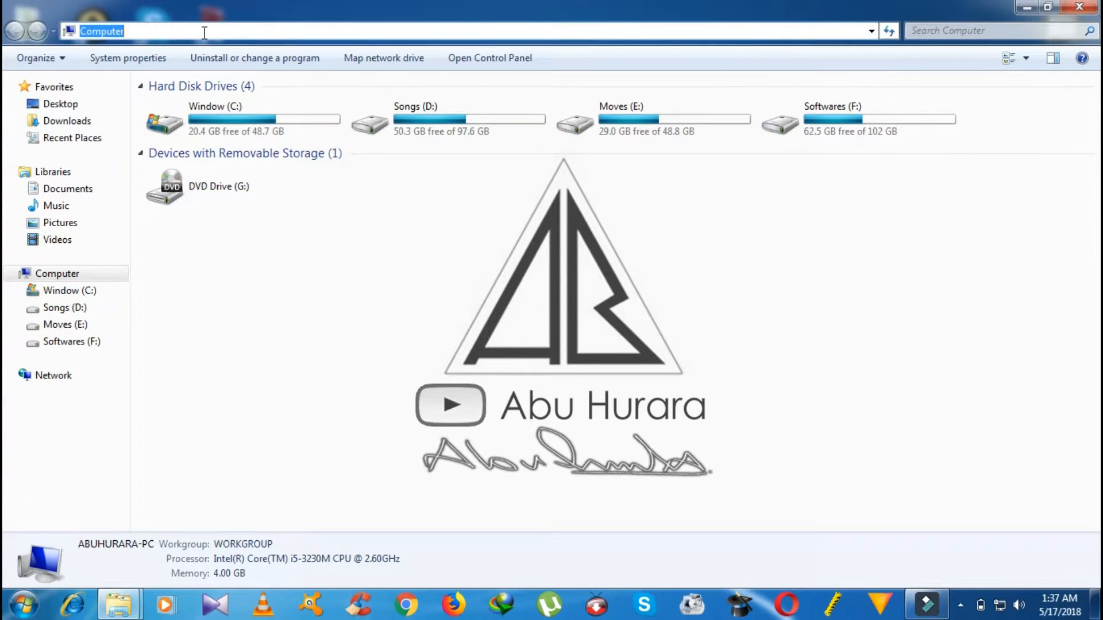
key("BackSpace")
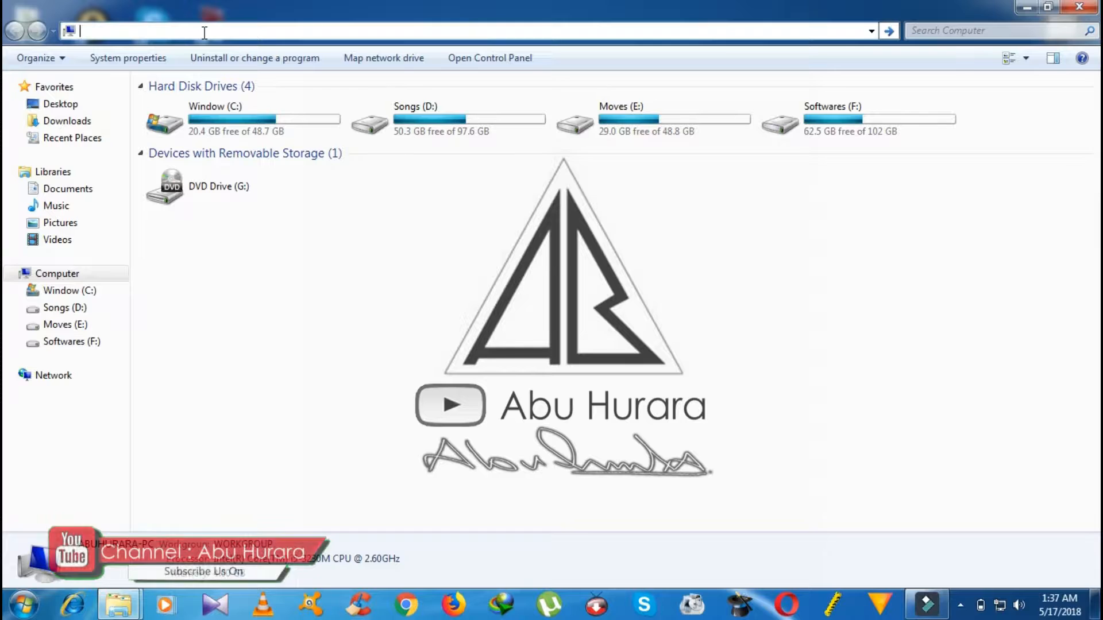
type("C:\\Windows\\System32\\drivers\\etc")
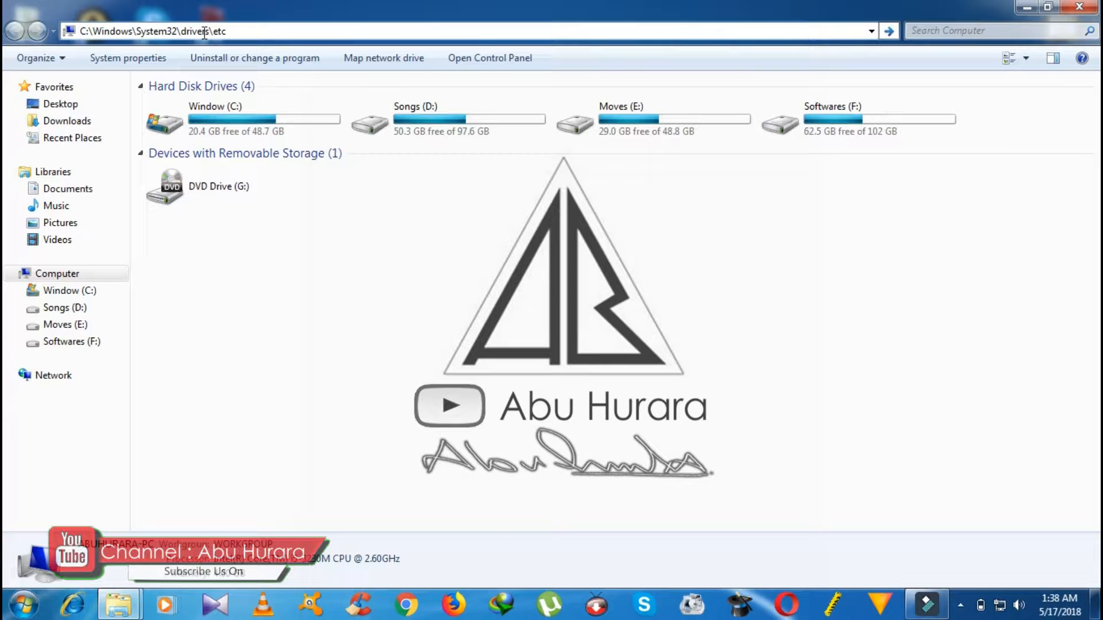
key("Return")
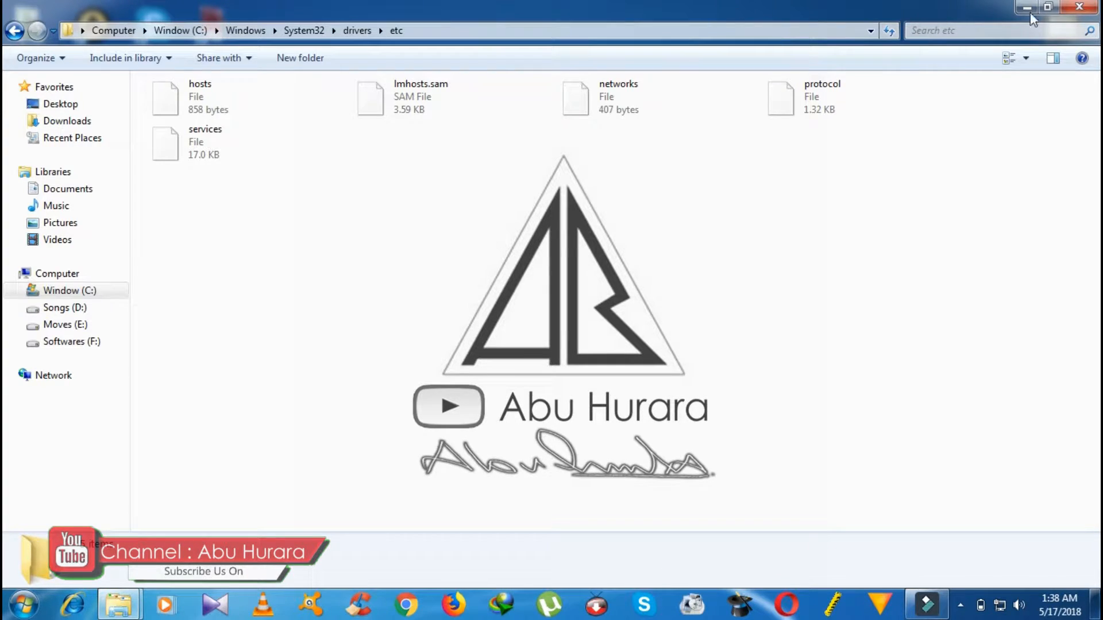
- Shrink the etc folder window to reveal the desktop and move the hosts file from the folder onto the desktop
left_click(1051, 8)
left_click_drag(784, 85, 871, 39)
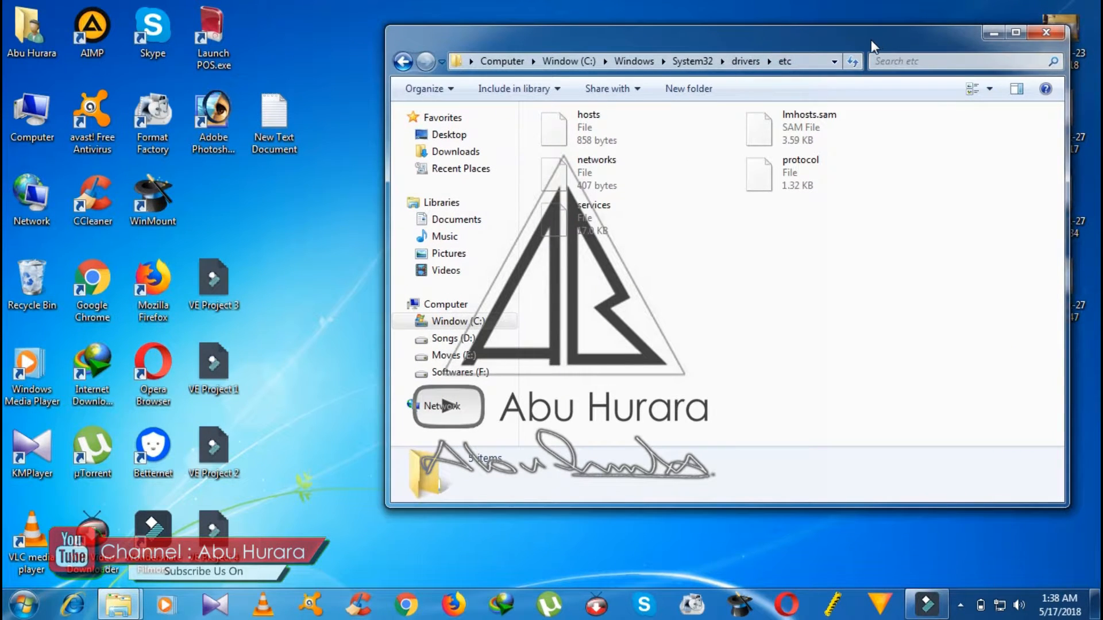
left_click(600, 136)
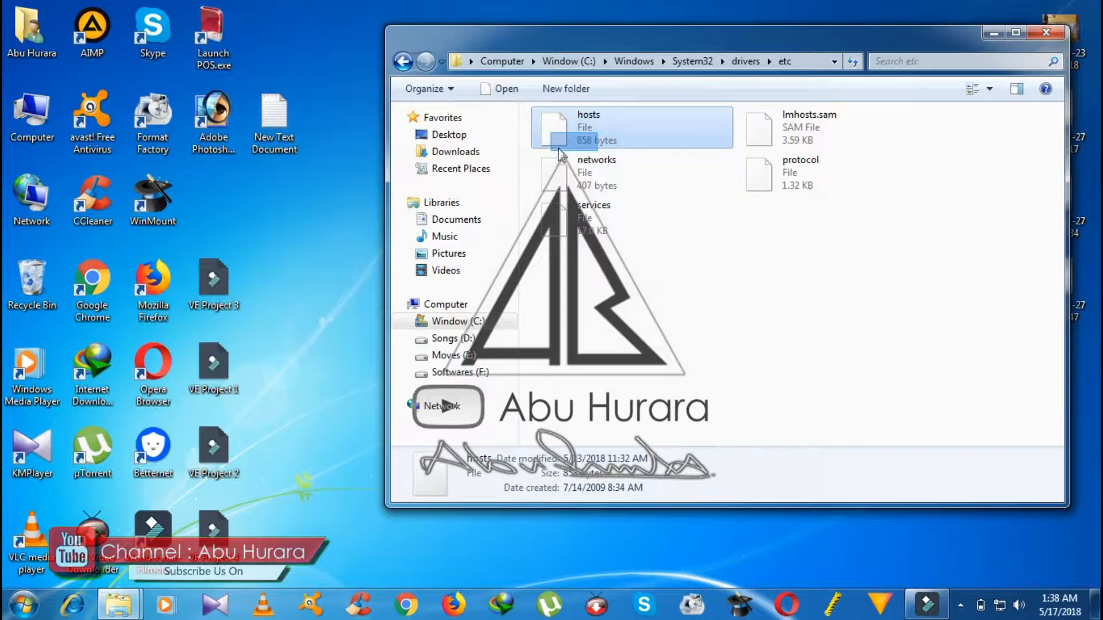
left_click_drag(610, 134, 449, 326)
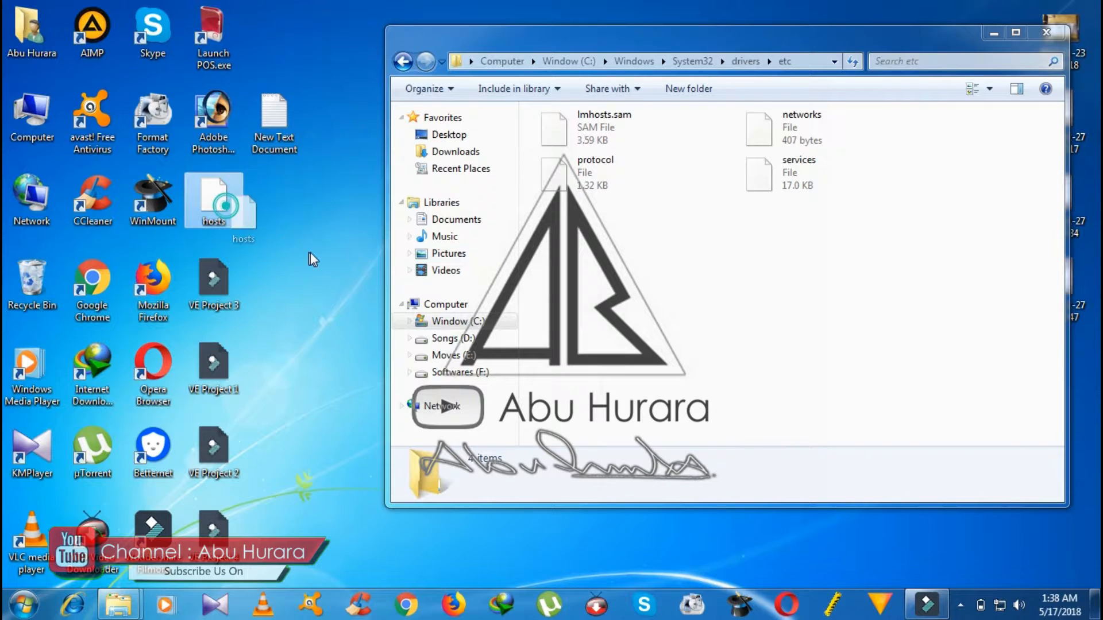
- Open the New Text Document on the desktop, highlight the entry "127.0.0.1 platform.wondershare.com", and close the document without changes
double_click(280, 123)
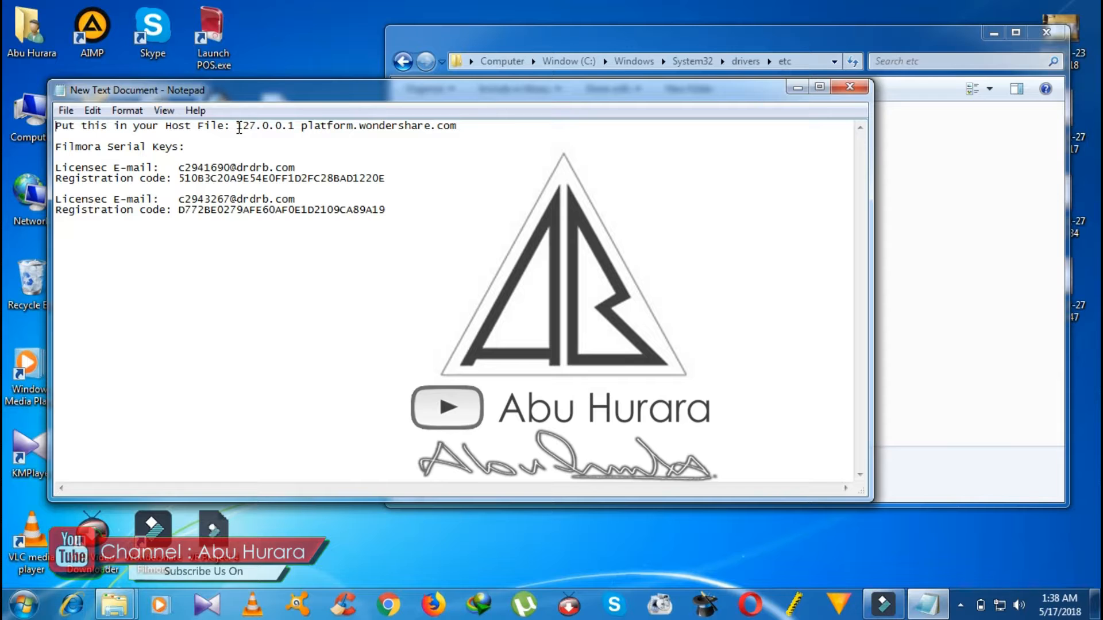
left_click_drag(237, 127, 472, 127)
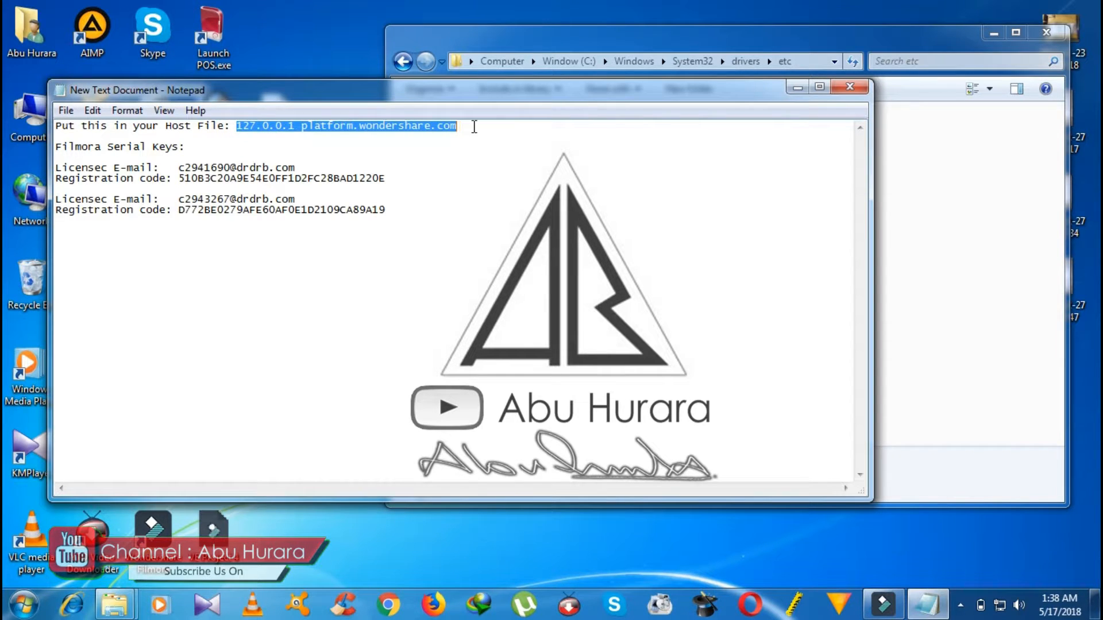
right_click(367, 126)
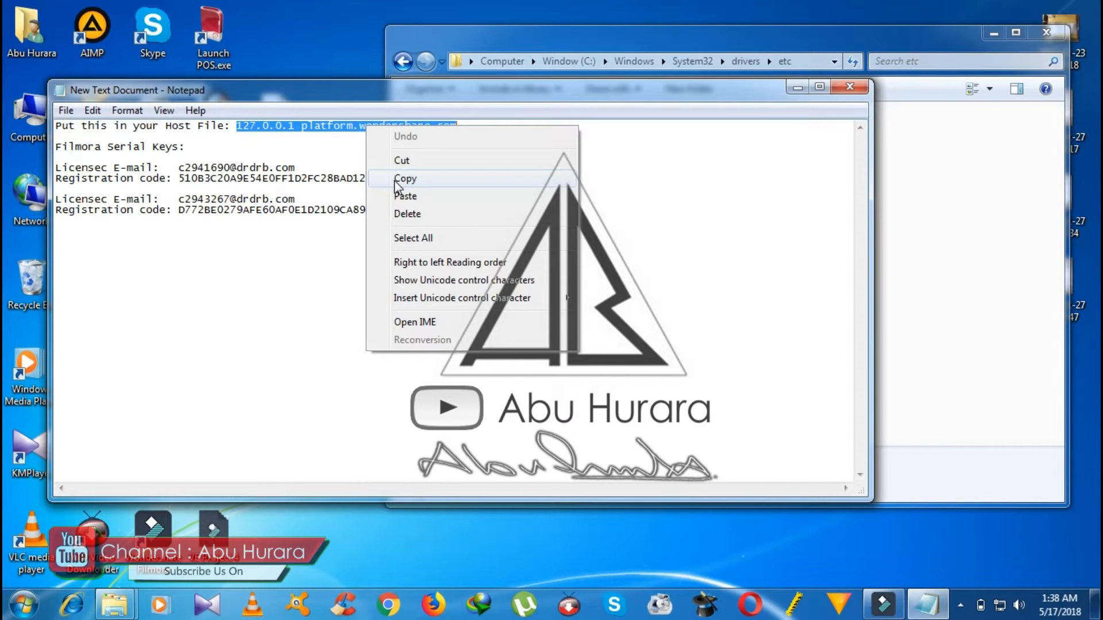
left_click(660, 182)
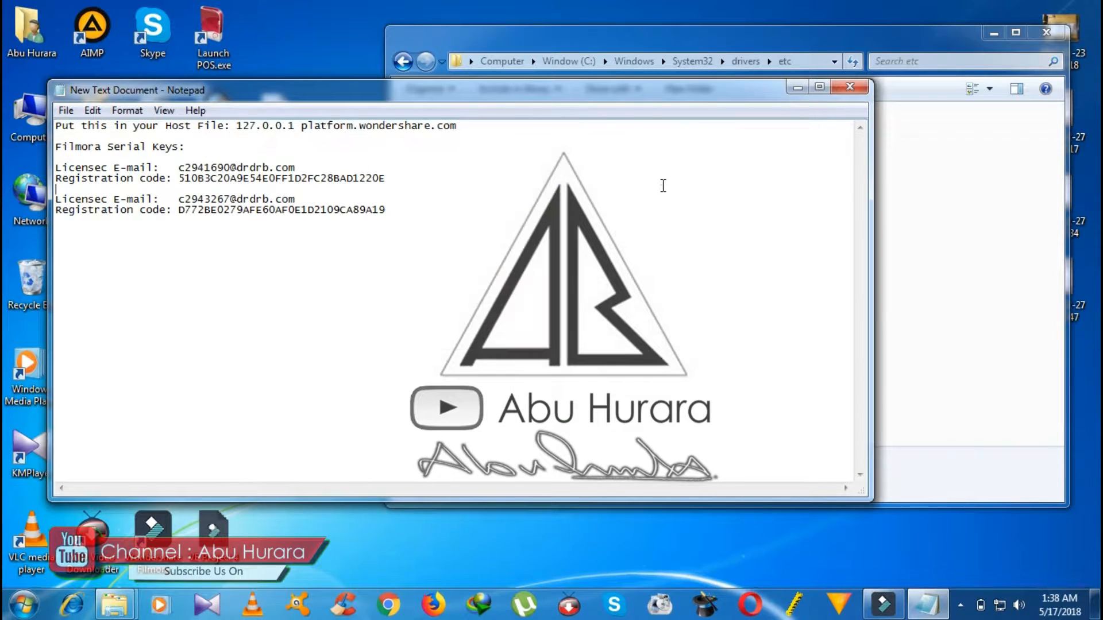
left_click(850, 88)
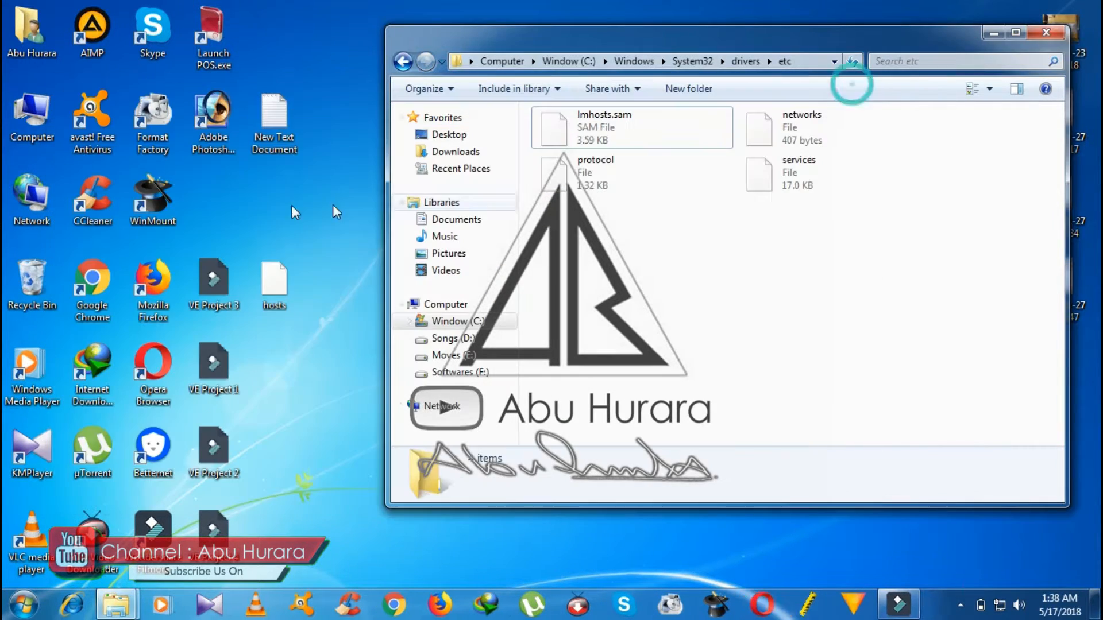
- Open the hosts file on the desktop with Notepad
double_click(276, 285)
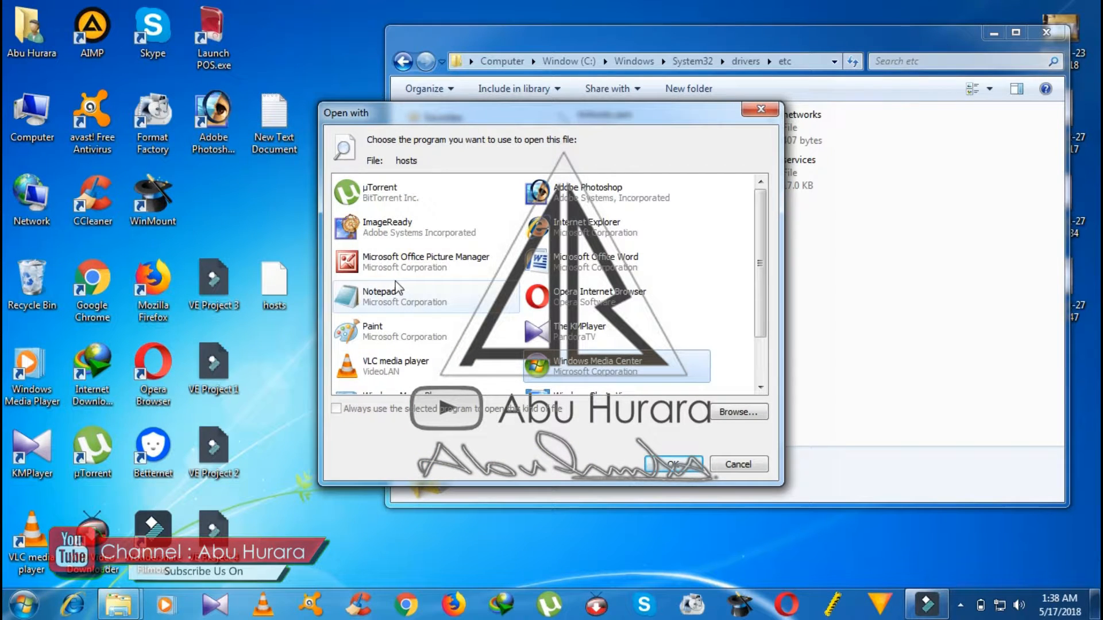
left_click(389, 299)
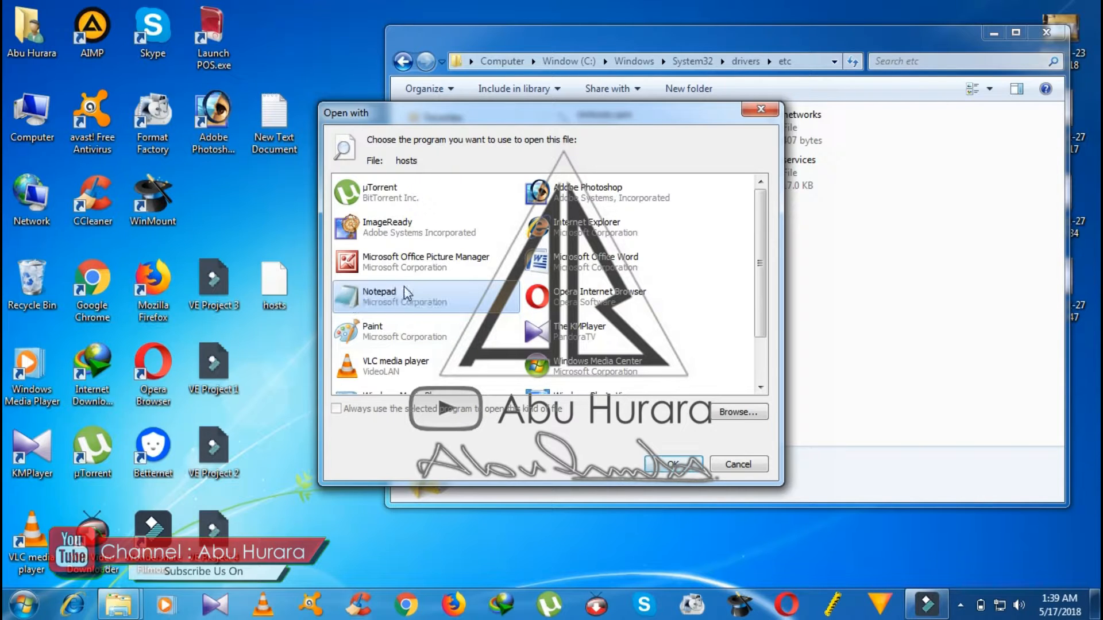
left_click(673, 463)
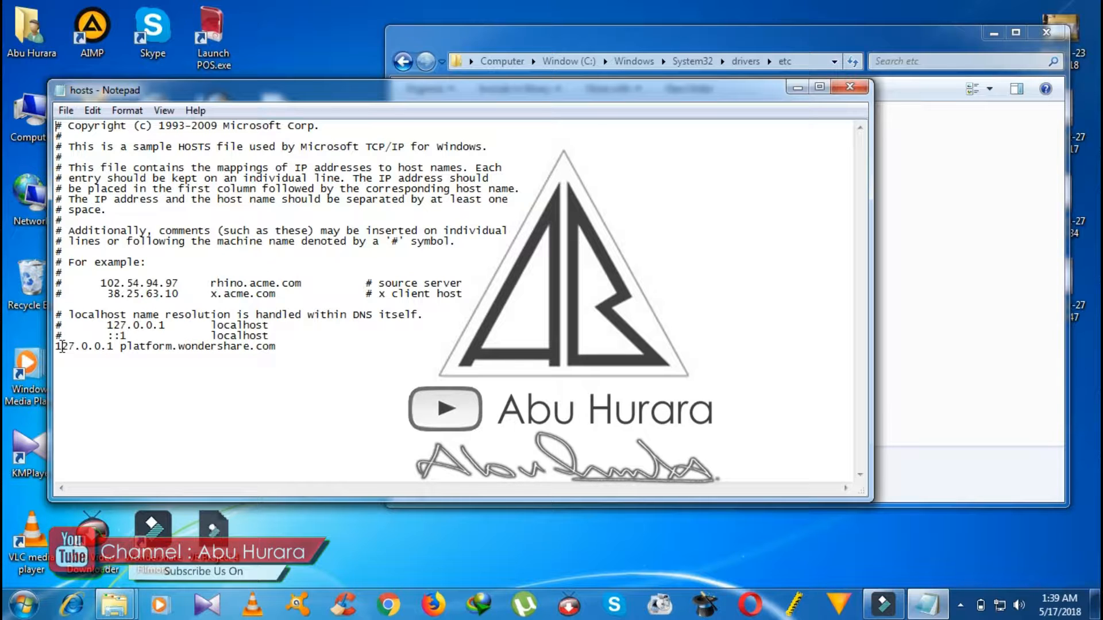
- Compare the "127.0.0.1 platform.wondershare.com" entry in the New Text Document with the last line of the hosts file, then put the document away
left_click_drag(275, 94, 387, 192)
double_click(277, 124)
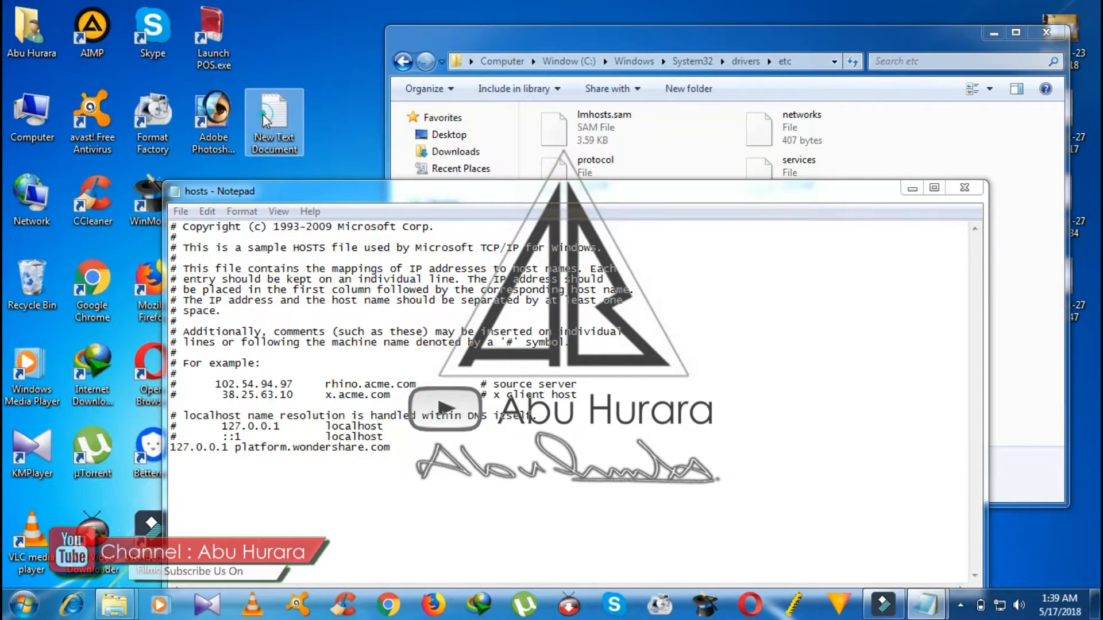
left_click_drag(291, 97, 323, 20)
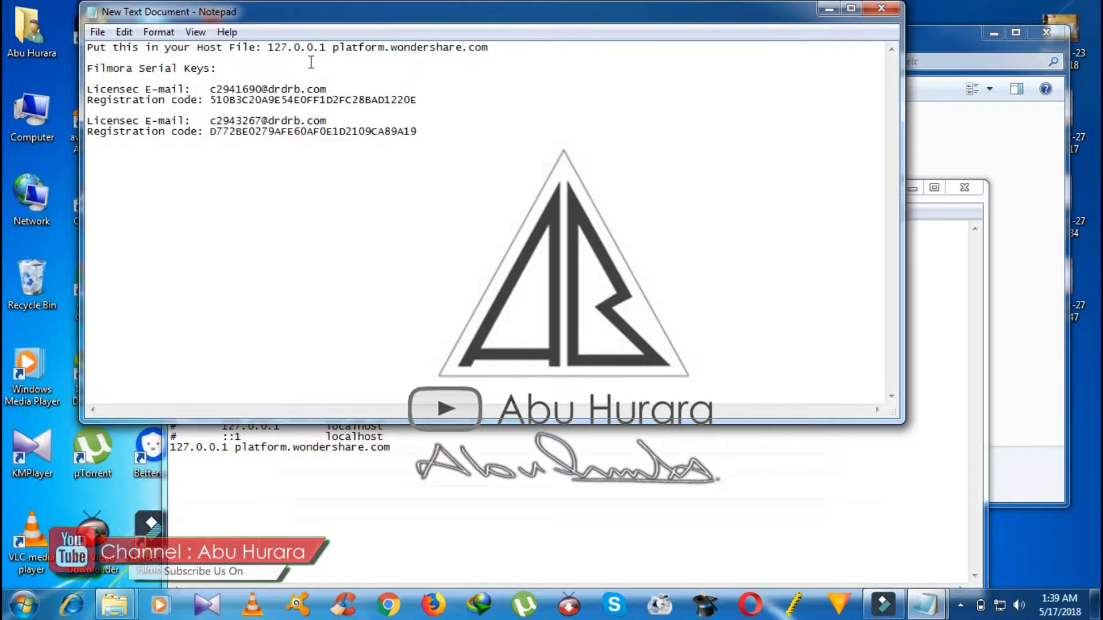
left_click_drag(268, 47, 489, 47)
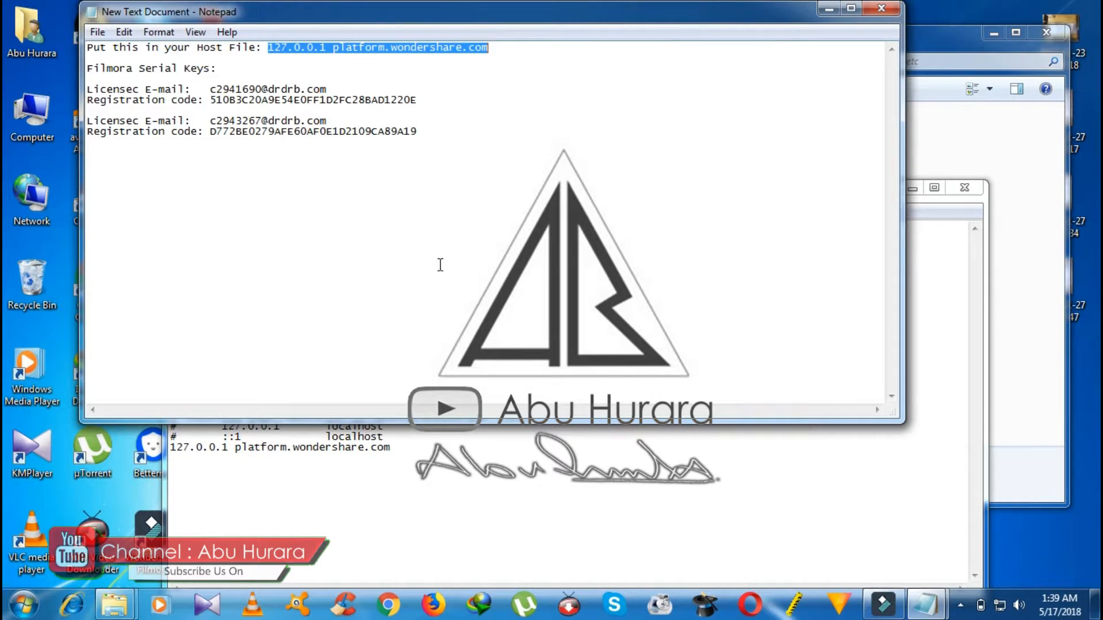
left_click(402, 447)
left_click_drag(403, 447, 163, 452)
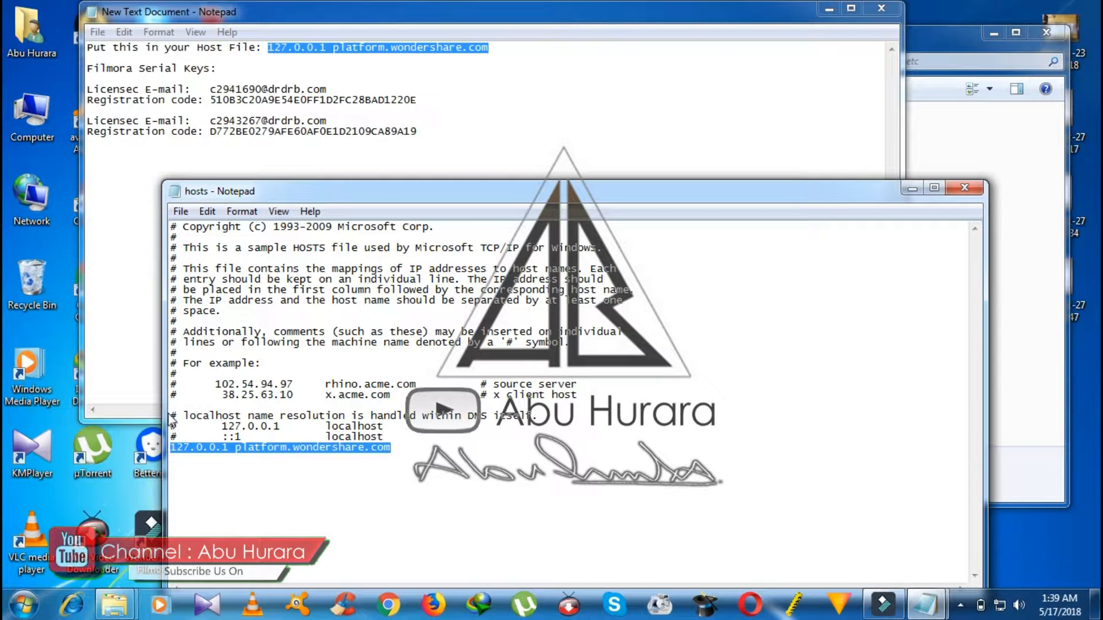
left_click(868, 14)
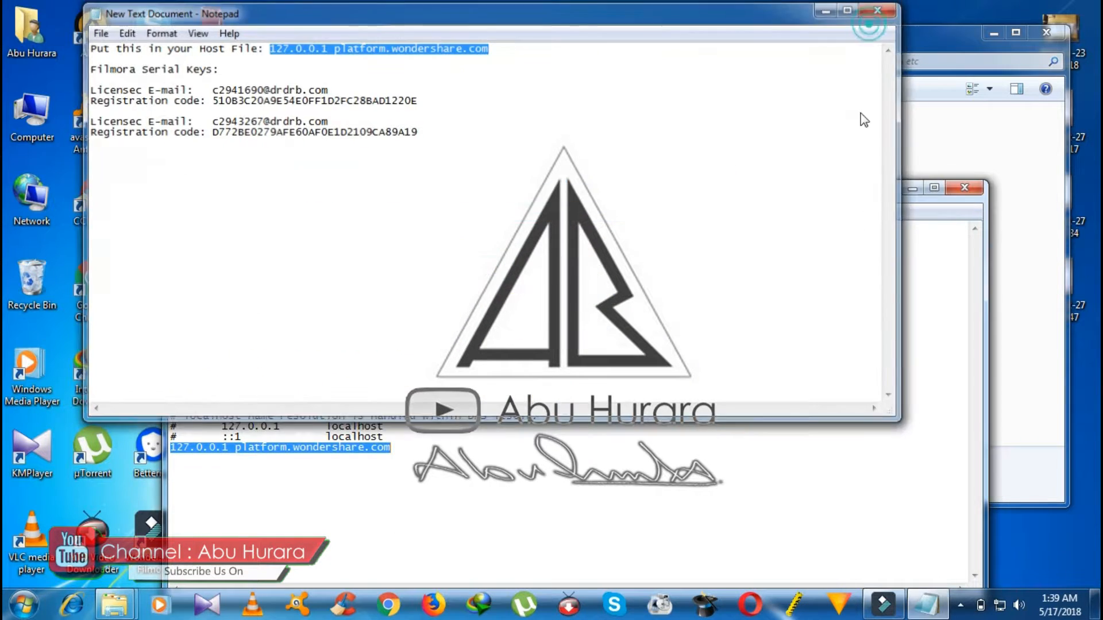
left_click(826, 11)
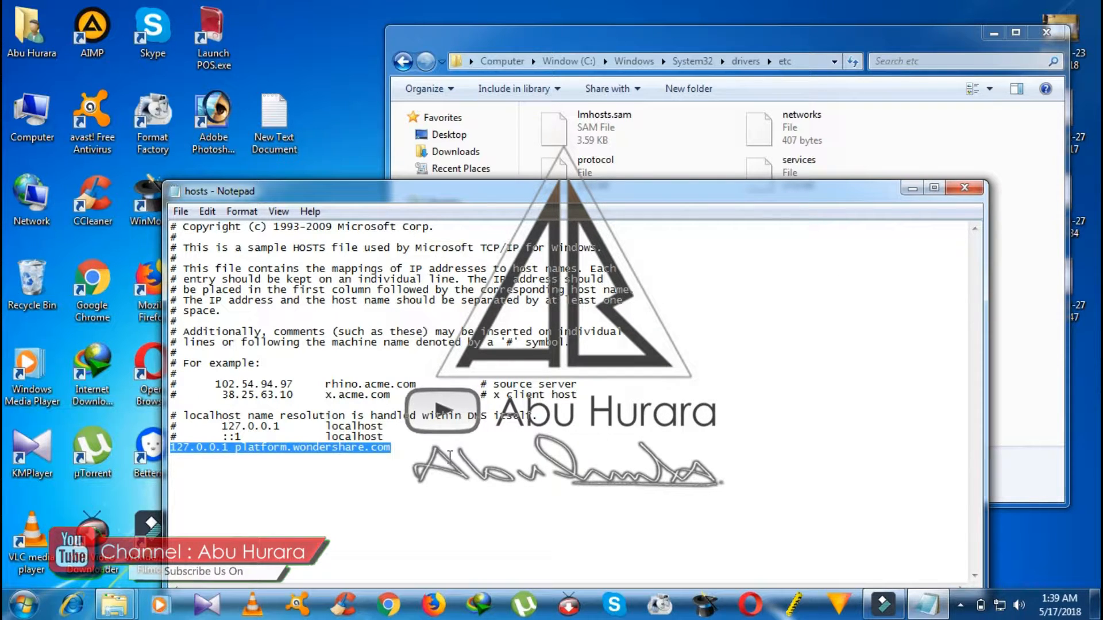
- Close the hosts file, move it from the desktop back into the etc folder, and close the folder window
left_click(969, 192)
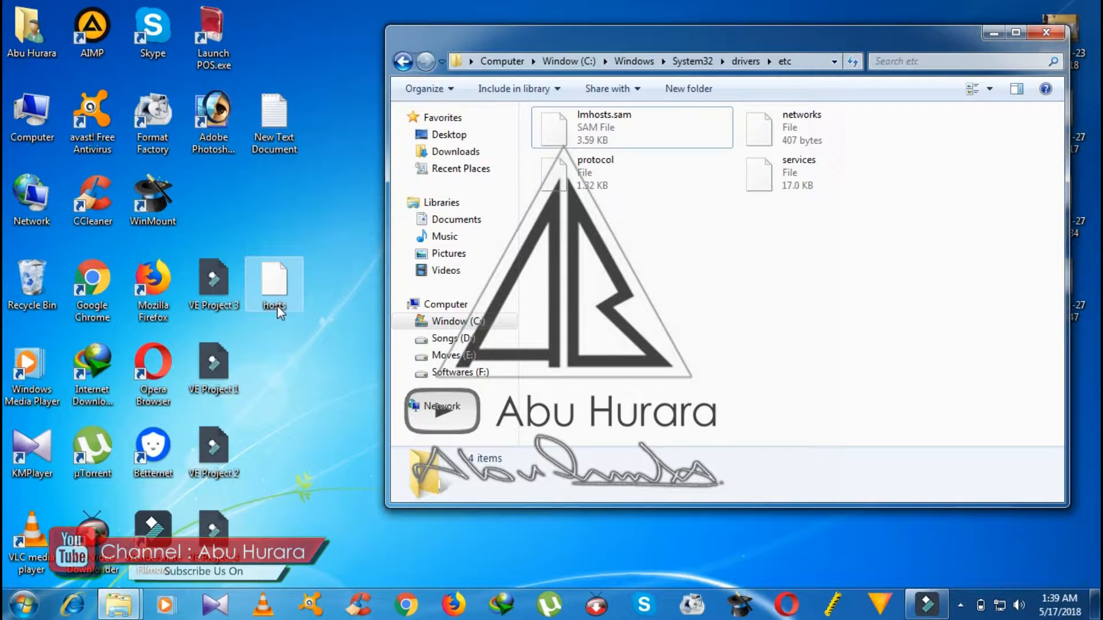
left_click_drag(275, 303, 626, 278)
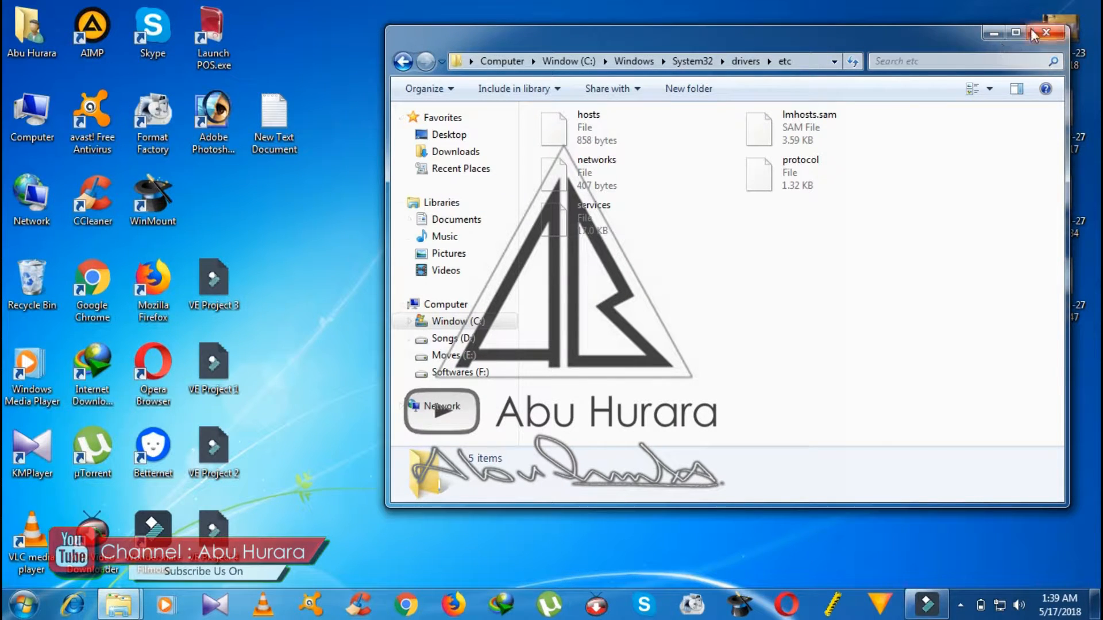
left_click(1046, 32)
- Switch to Wondershare Filmora and open its software registration dialog
left_click(925, 604)
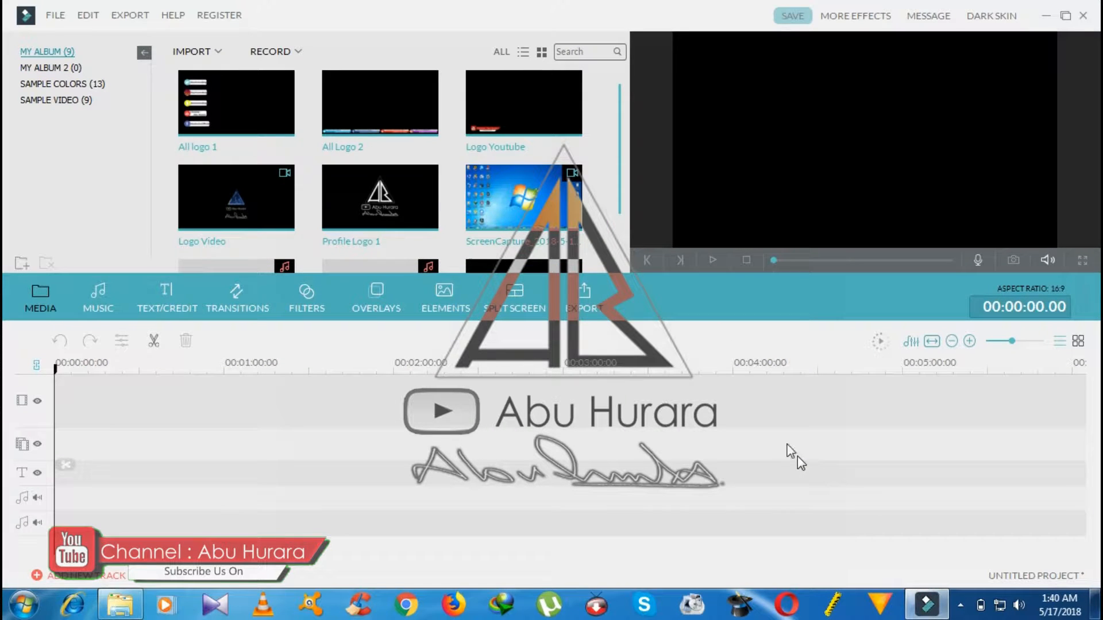
left_click(218, 17)
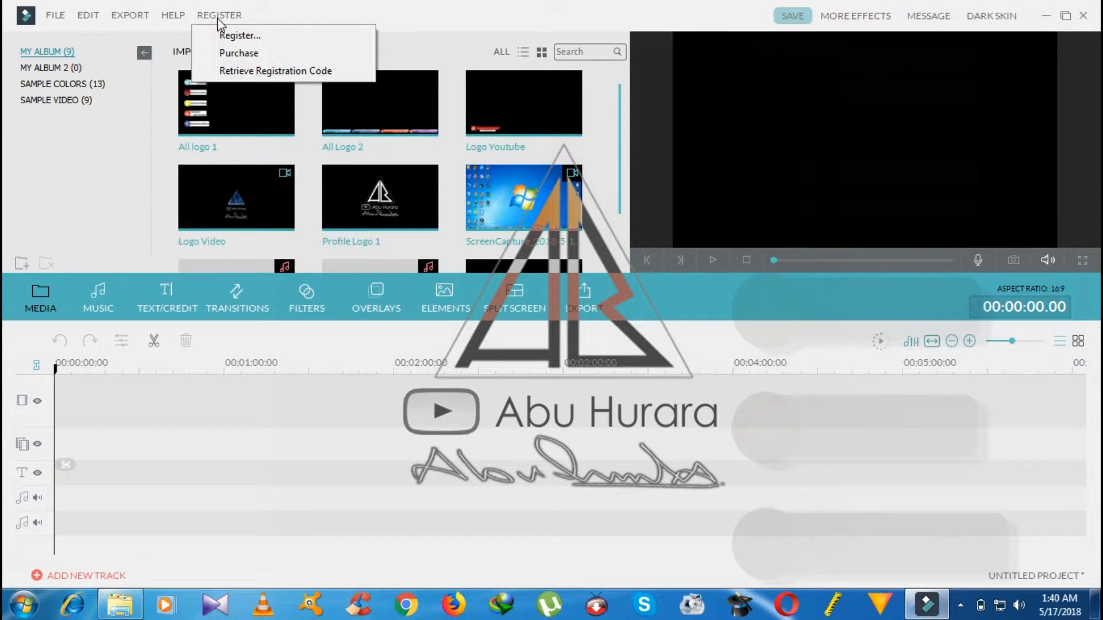
left_click(239, 36)
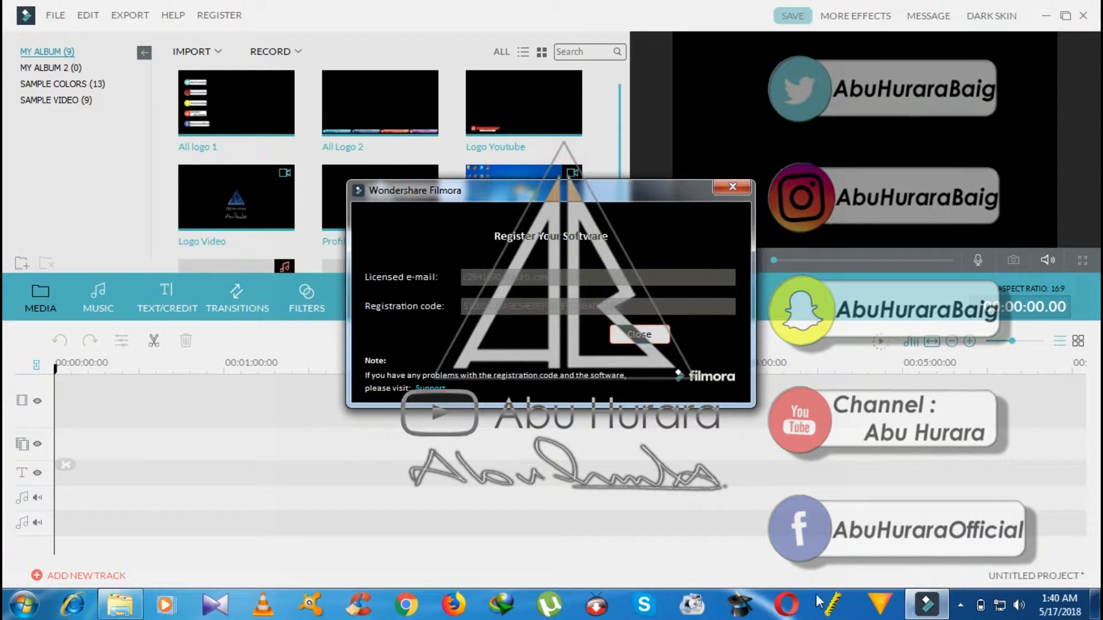
- Open the New Text Document from the desktop and place it beside the registration dialog
left_click(134, 610)
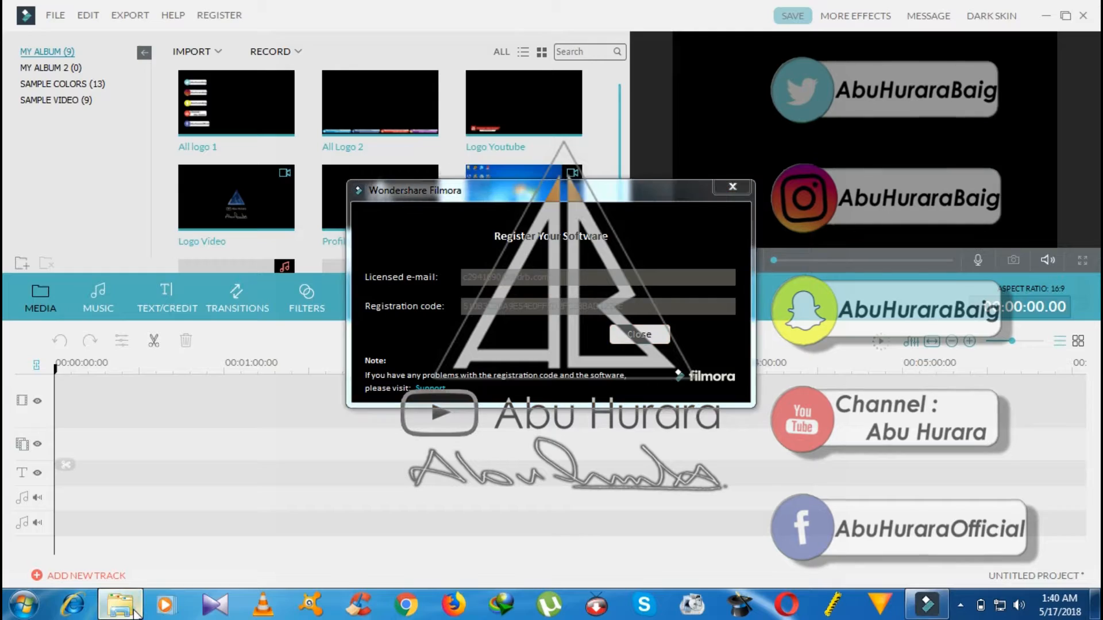
left_click(134, 611)
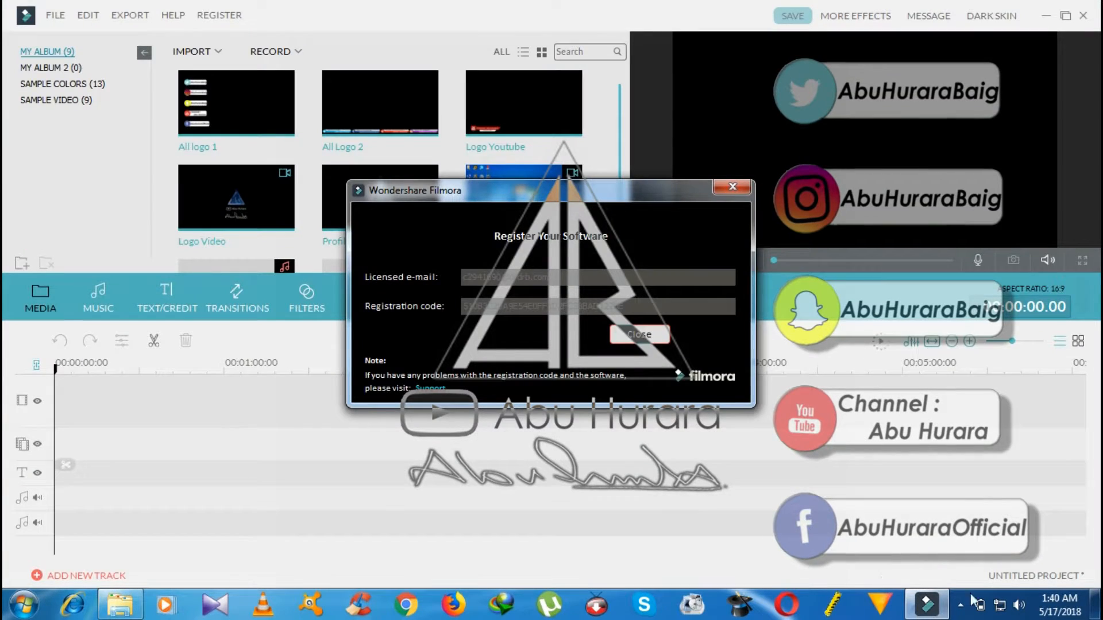
left_click(1097, 603)
double_click(274, 118)
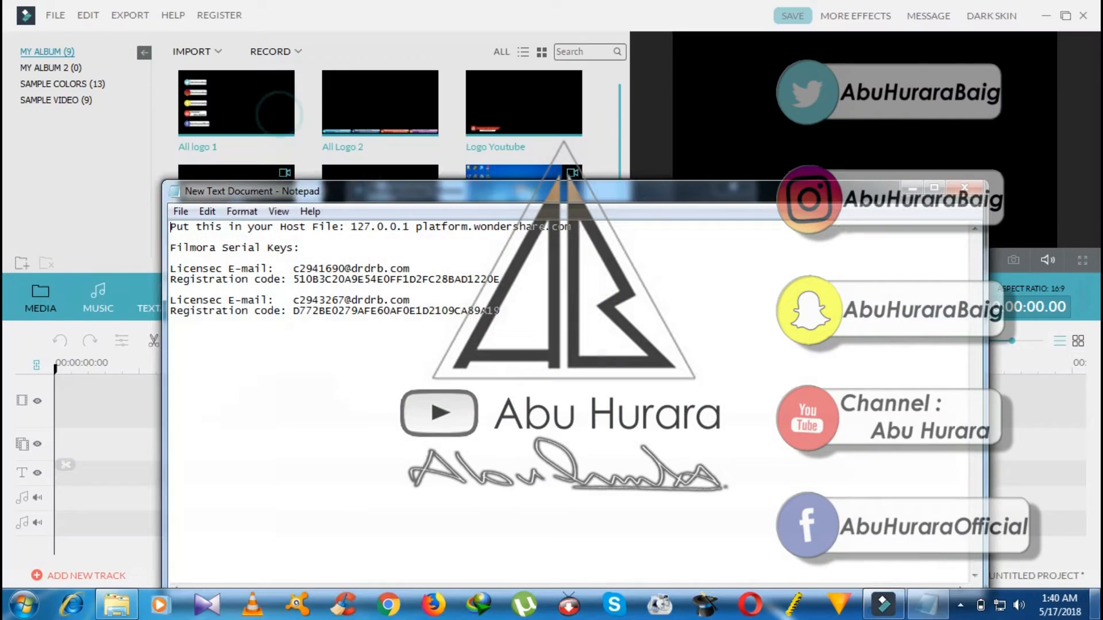
left_click_drag(667, 192, 1019, 146)
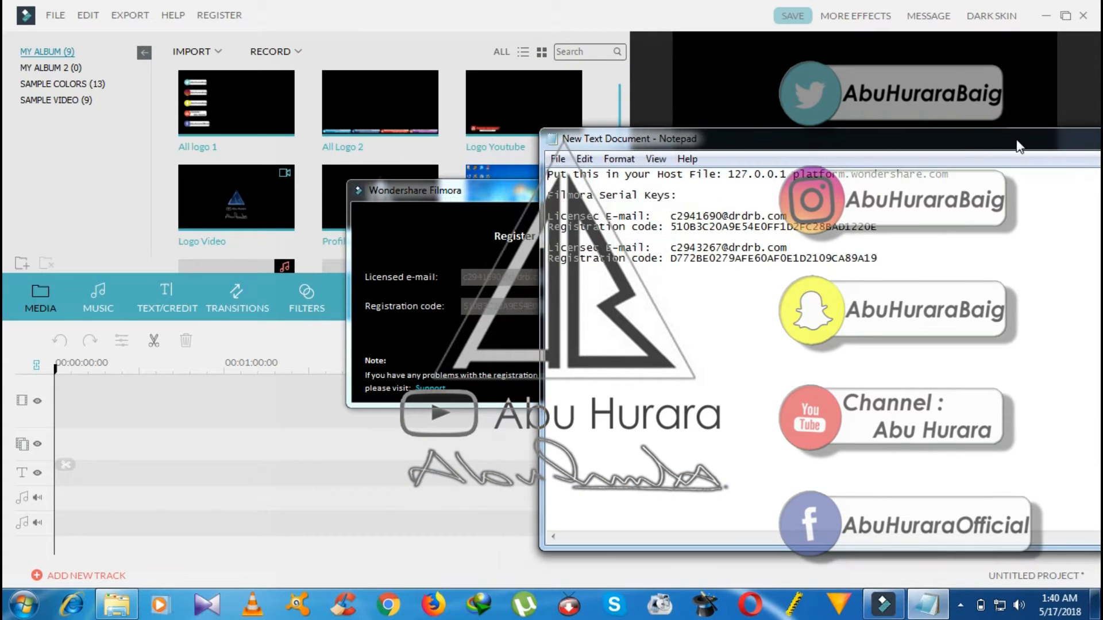
left_click_drag(887, 148, 1094, 176)
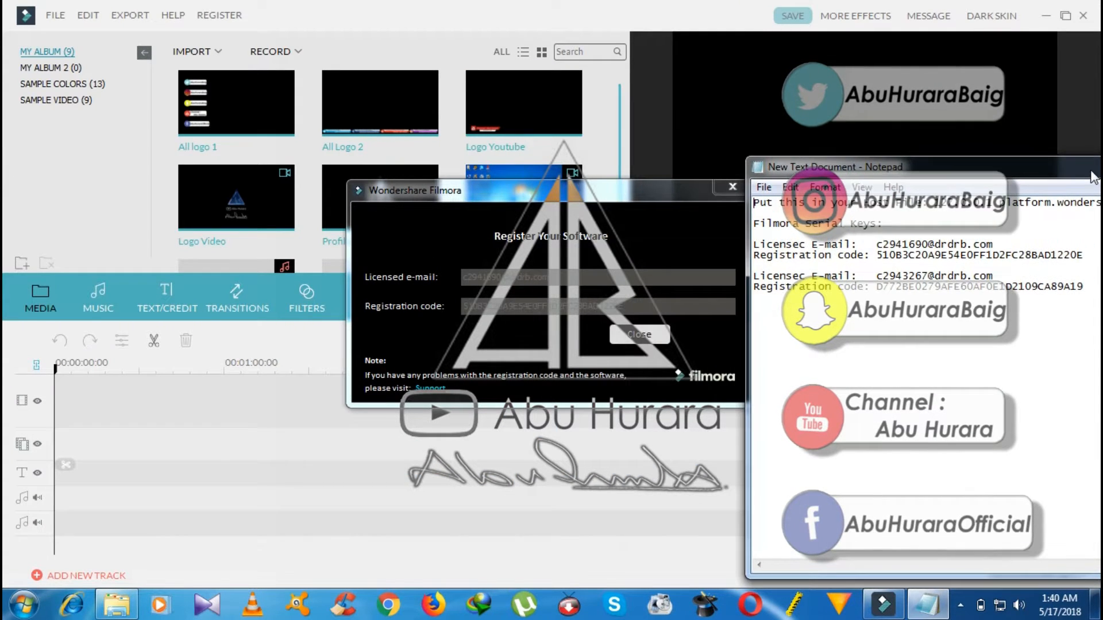
- Compare the dialog's registration fields with the note, highlighting the first licensed e-mail and its registration code
left_click(560, 282)
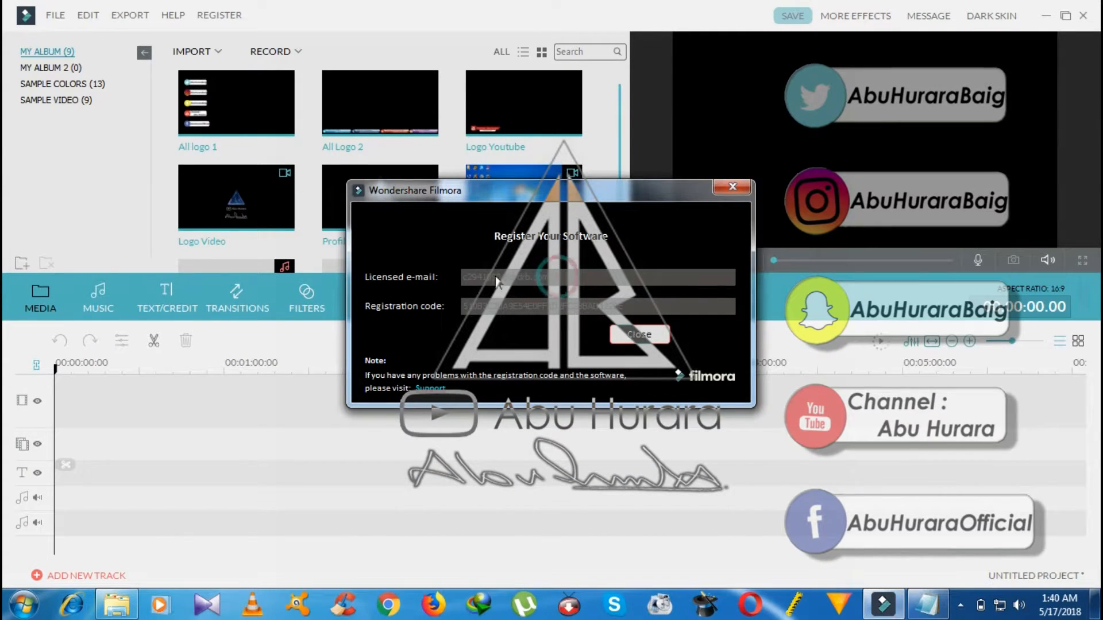
left_click(927, 605)
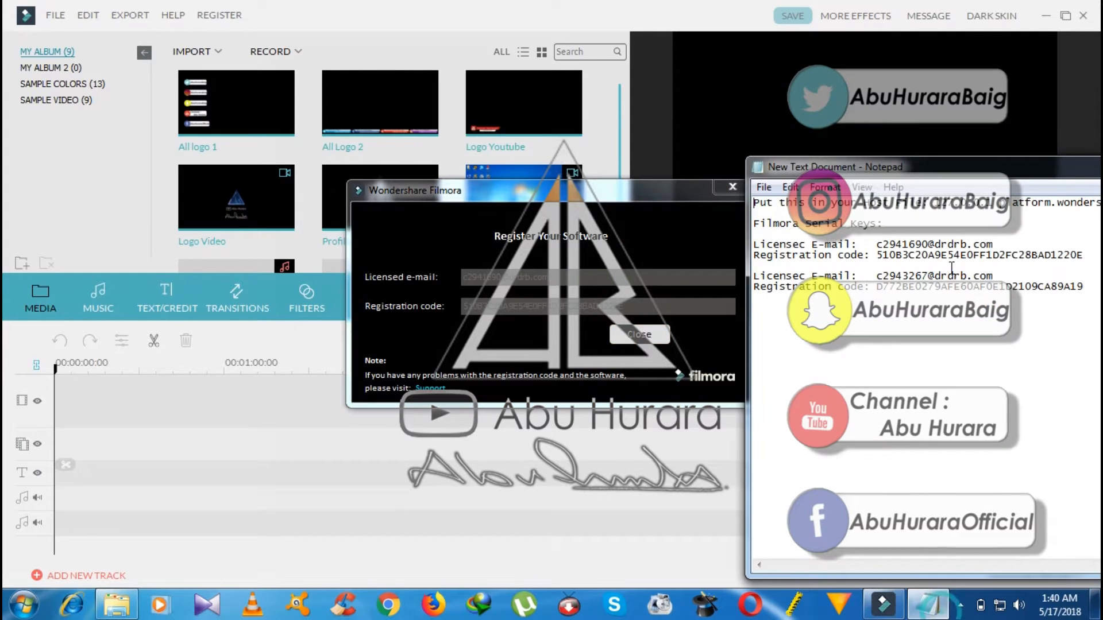
left_click_drag(882, 244, 1002, 244)
left_click_drag(877, 244, 993, 244)
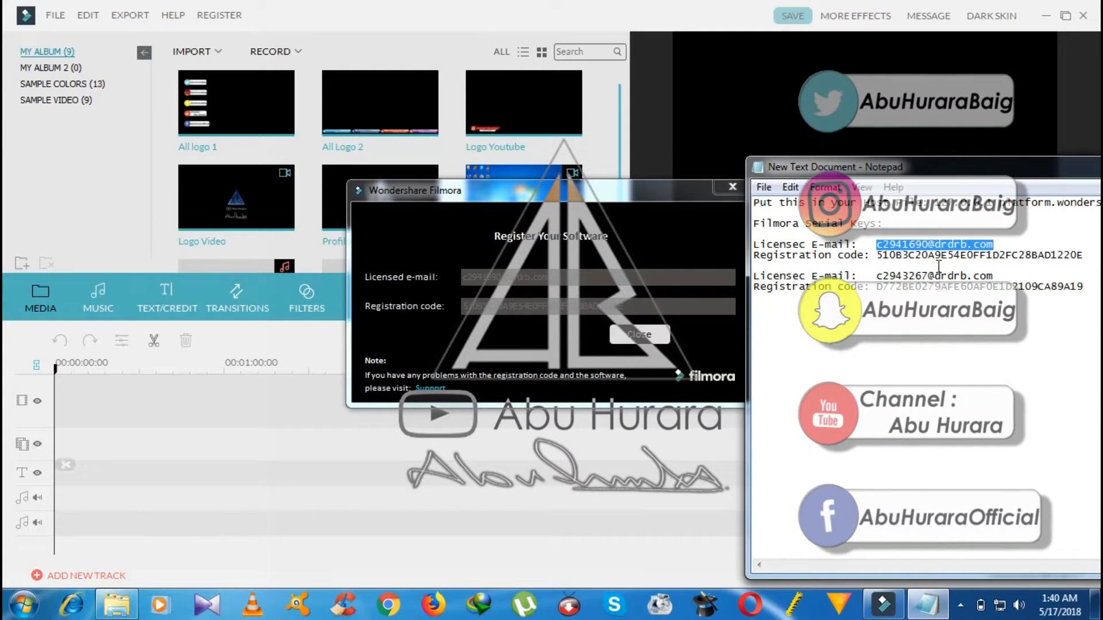
left_click_drag(877, 255, 1086, 243)
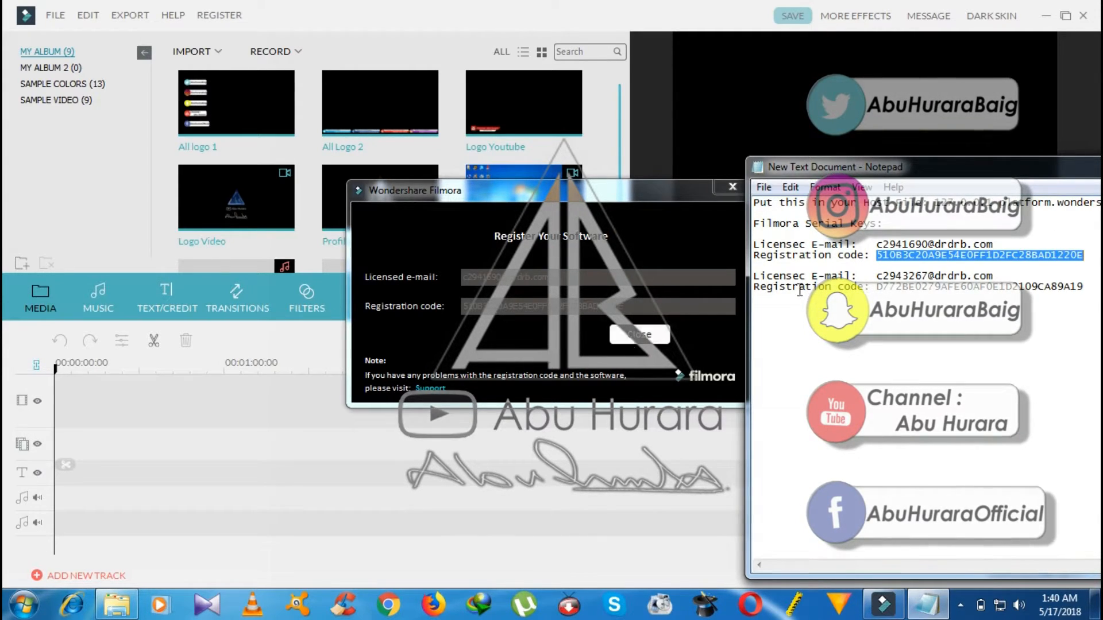
- Close the text document and the registration dialog, leaving the empty project open
right_click(888, 168)
left_click(926, 276)
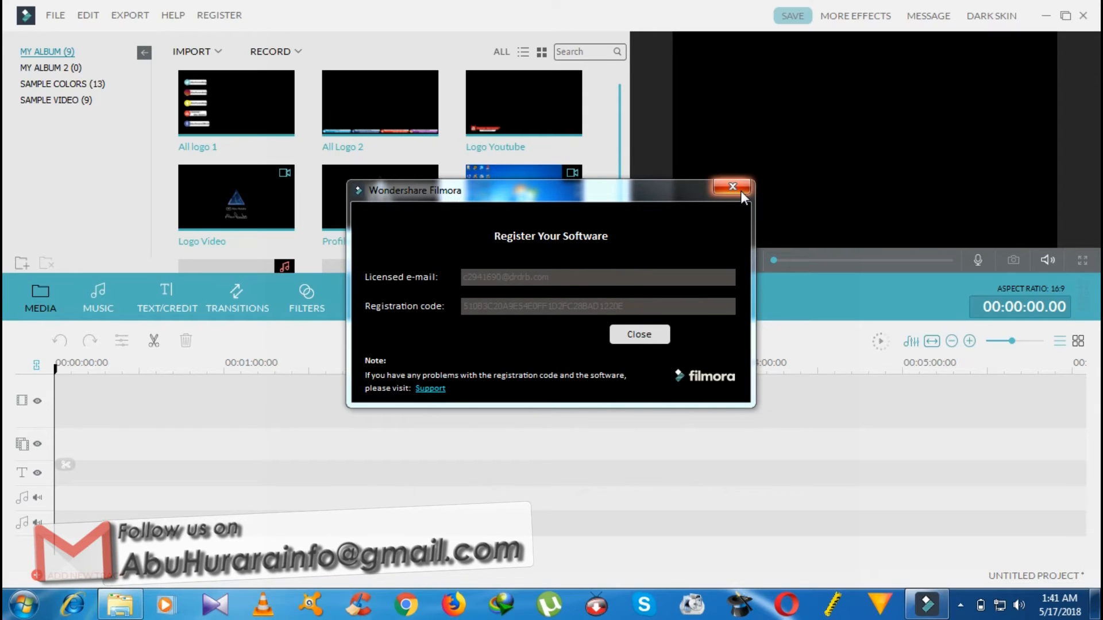
left_click(741, 191)
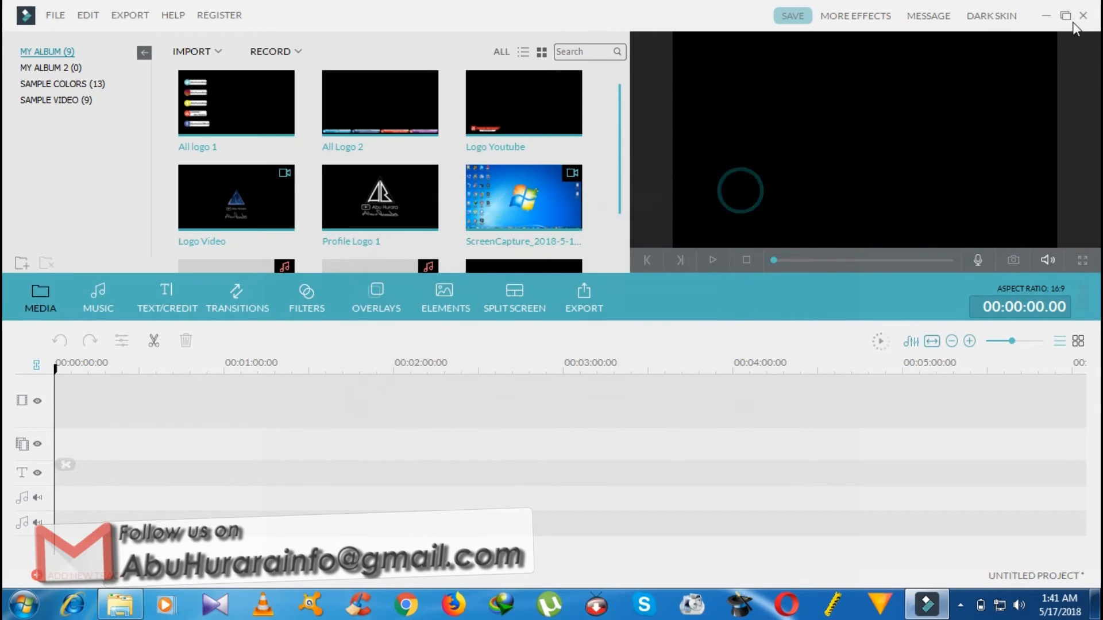